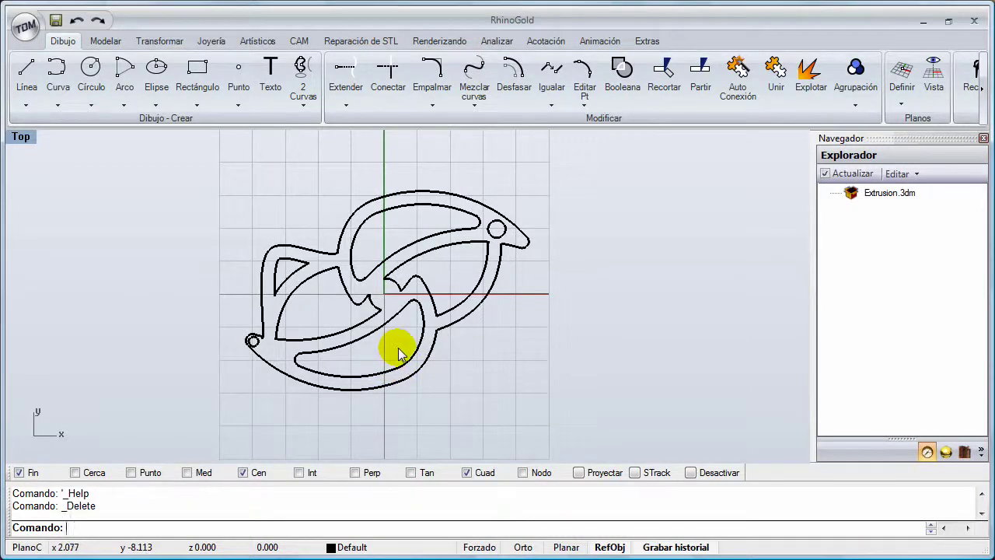
Draw an arched, open interpolated curve through three points in the empty area right of the ornament
mouse_move(398, 351)
right_mouse_down()
mouse_move(367, 356)
mouse_move(282, 325)
right_mouse_up()
left_click(56, 87)
left_click(409, 362)
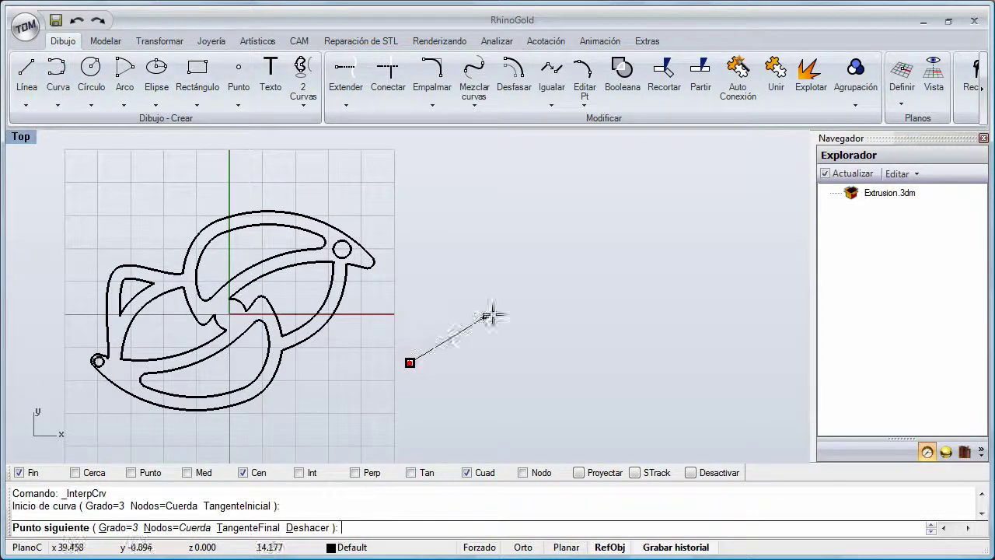
left_click(587, 309)
left_click(693, 382)
right_click(693, 382)
Copy the arched curve straight down, placing one duplicate below the original
mouse_move(565, 352)
right_mouse_down()
mouse_move(517, 331)
mouse_move(553, 292)
right_mouse_up()
scroll(527, 314, "up", 2)
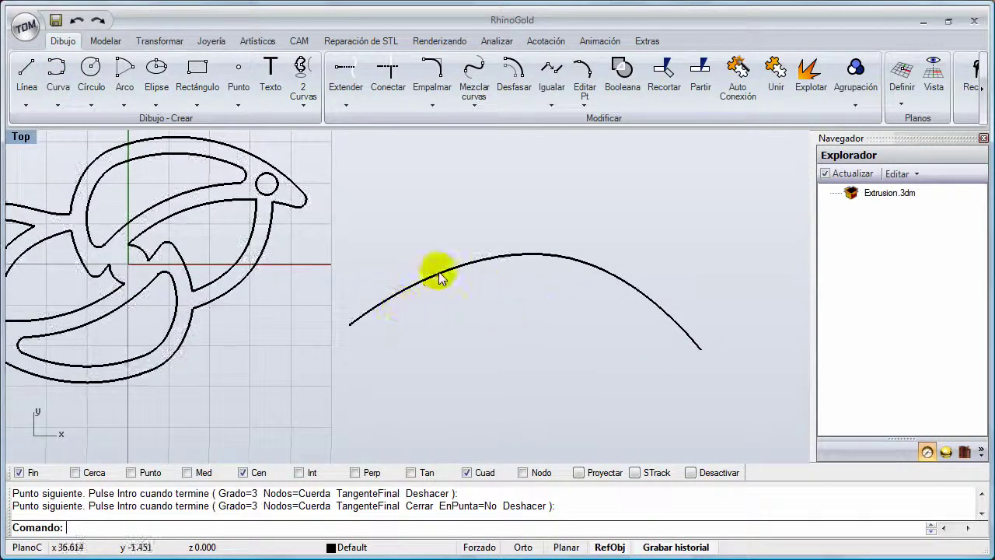
right_click_drag(517, 307, 515, 248)
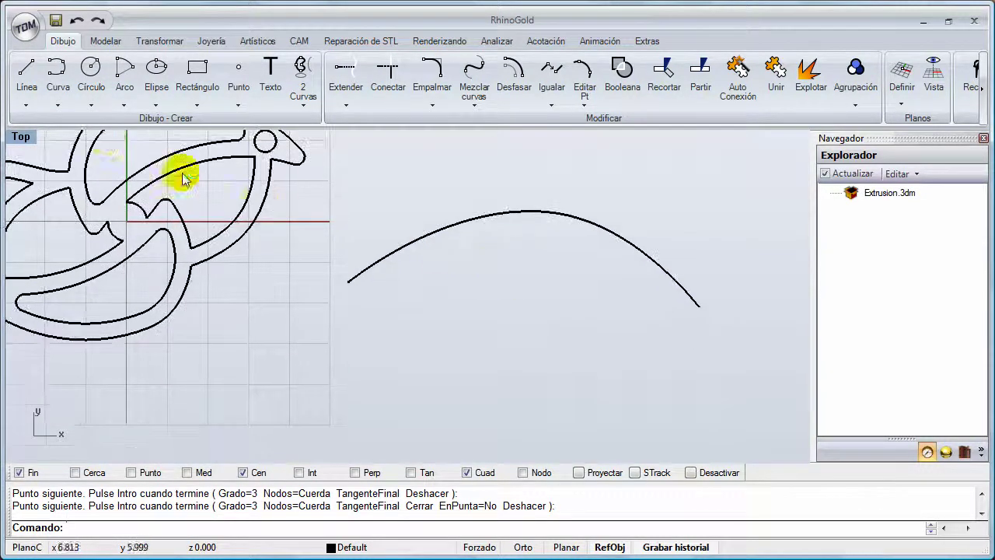
left_click(105, 41)
left_click(156, 43)
left_click(58, 78)
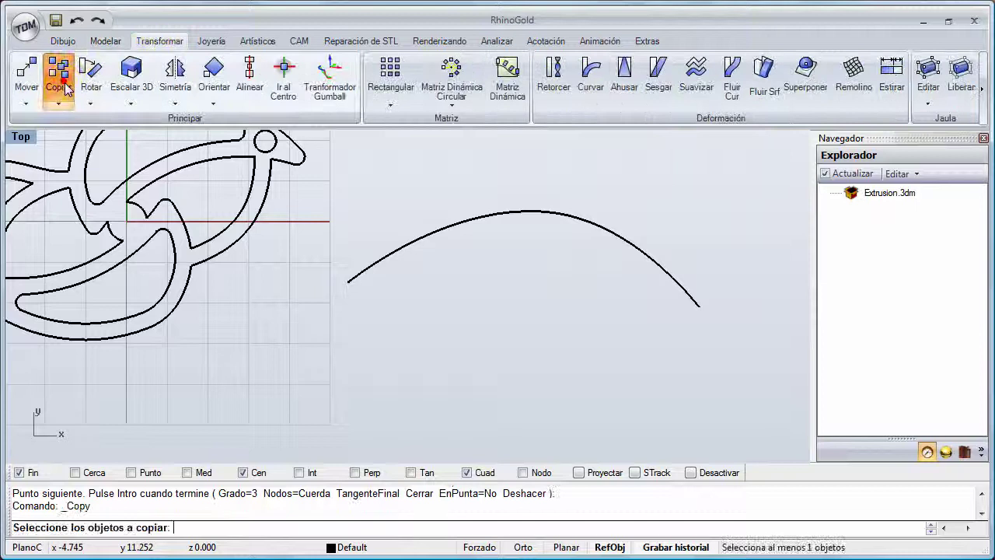
left_click(408, 251)
key("Return")
left_click(404, 249)
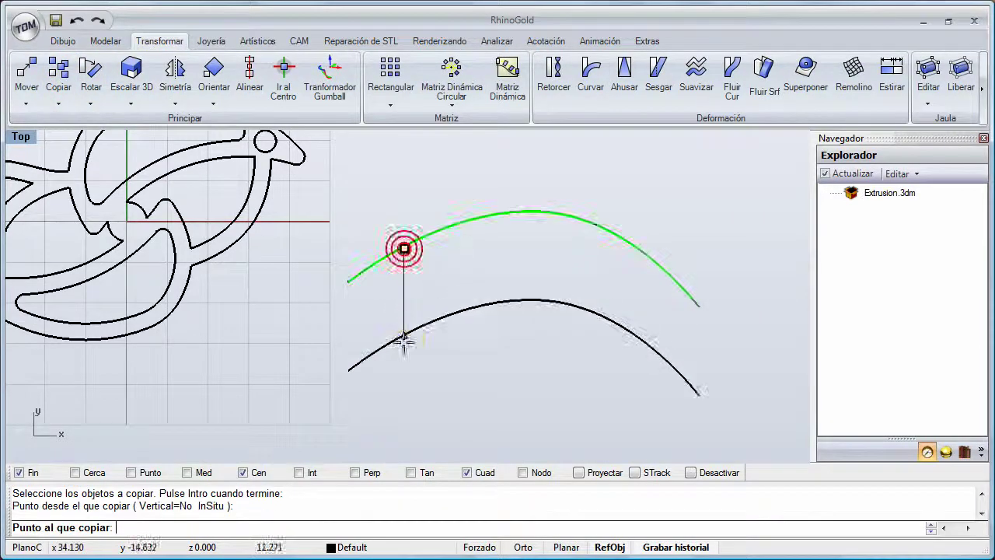
left_click(404, 353)
key("Return")
Show the edit points of the upper arched curve
right_click_drag(508, 379, 466, 373)
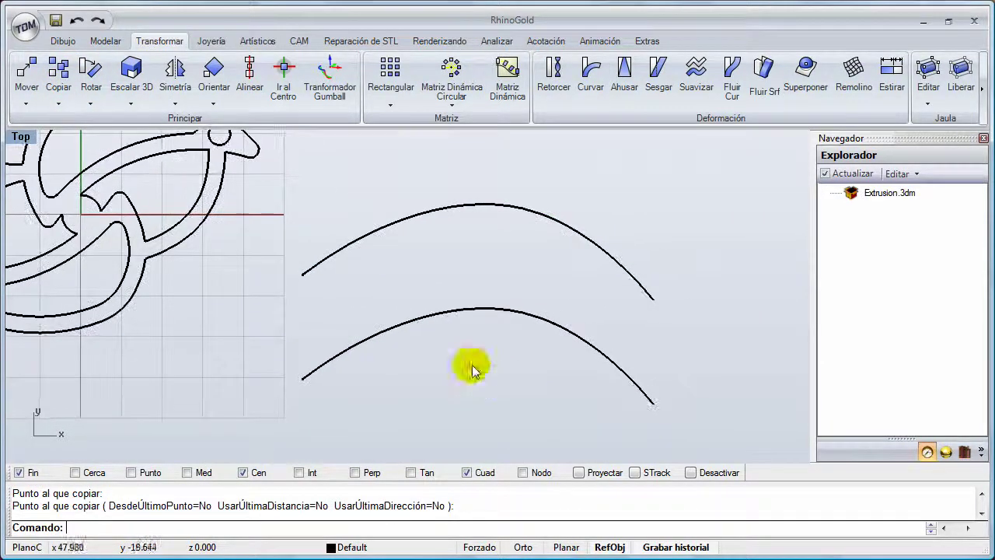
left_click(74, 40)
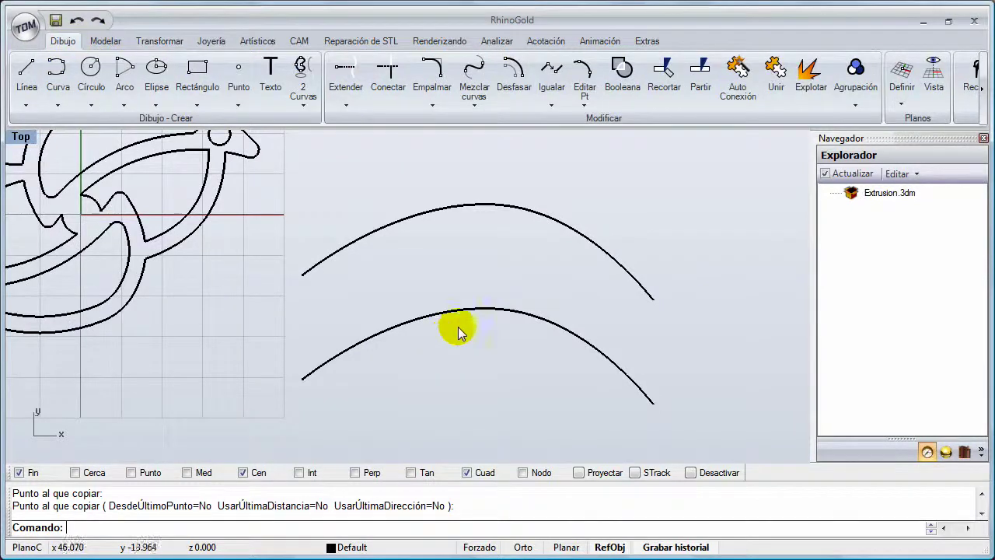
left_click(586, 92)
left_click(406, 221)
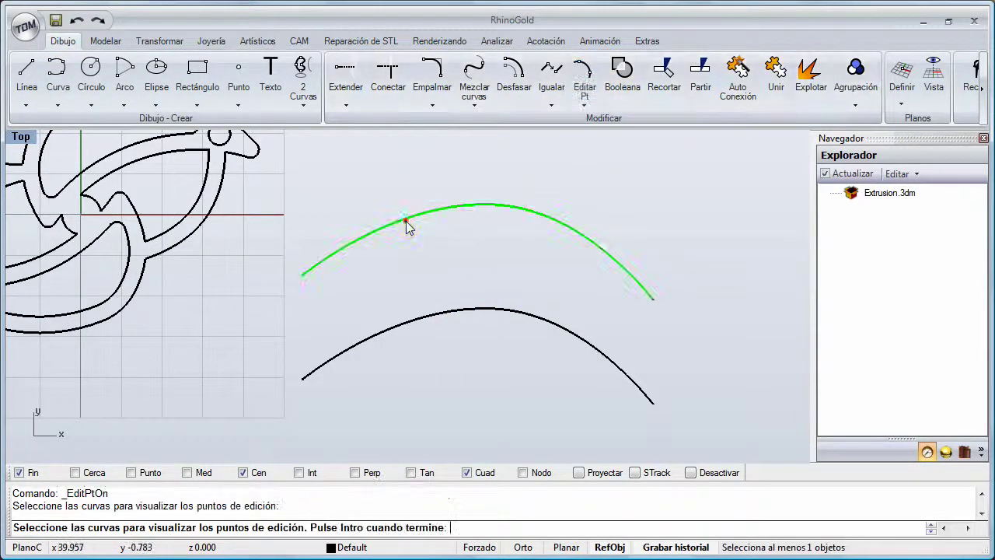
right_click(406, 223)
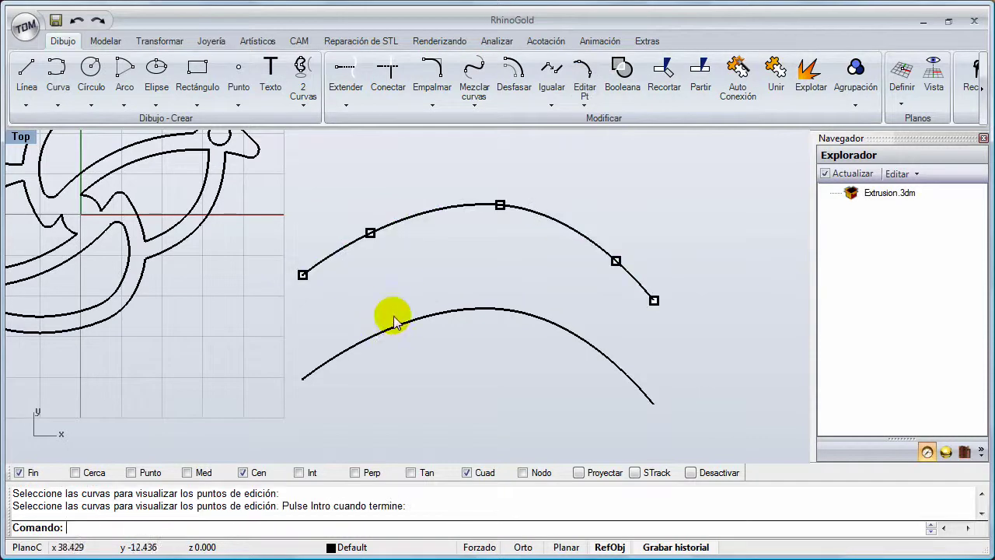
Reshape the upper curve into a wave by moving its three inner edit points and its right endpoint
right_click_drag(395, 322, 388, 332)
left_click_drag(366, 252, 367, 176)
left_click(493, 214)
left_click_drag(491, 221, 451, 254)
left_click_drag(609, 271, 591, 203)
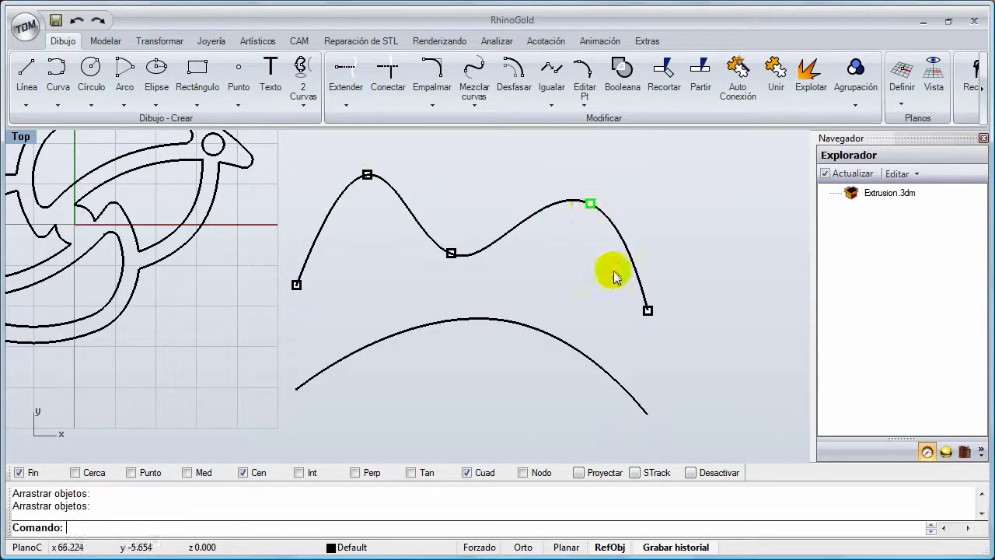
left_click_drag(647, 310, 684, 260)
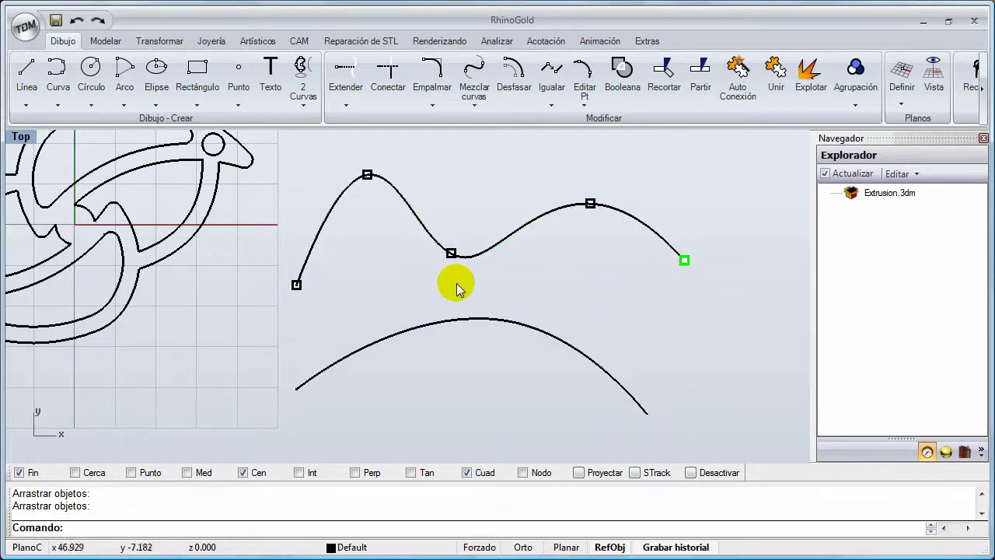
Show the control points of the lower arched curve
right_click_drag(457, 270, 437, 278)
mouse_move(495, 308)
right_mouse_down()
mouse_move(456, 298)
mouse_move(496, 307)
right_mouse_up()
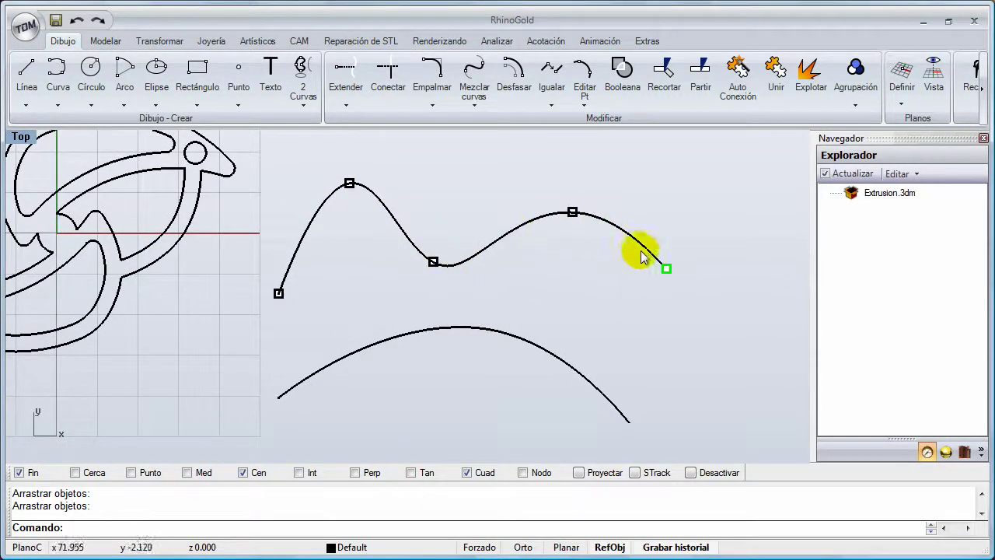
left_click(585, 99)
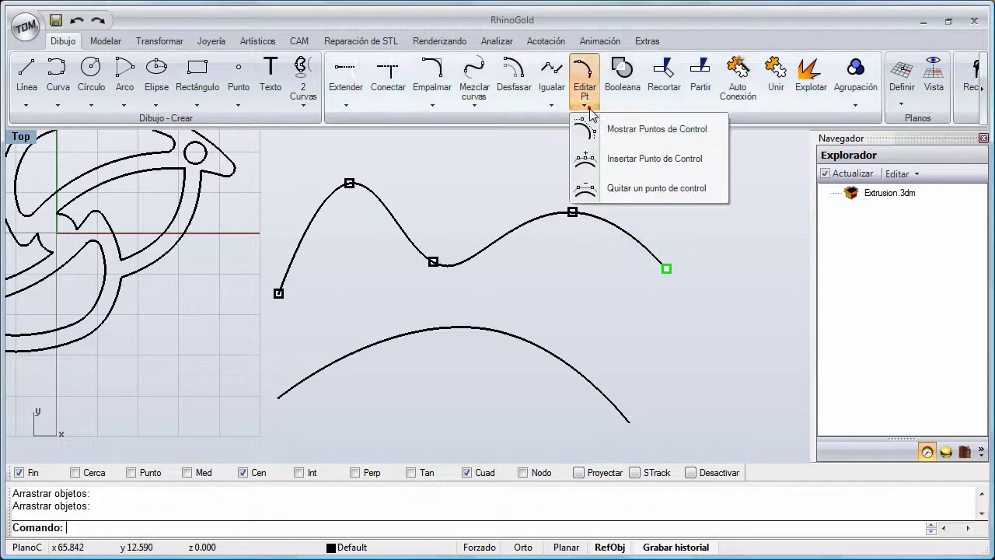
left_click(597, 132)
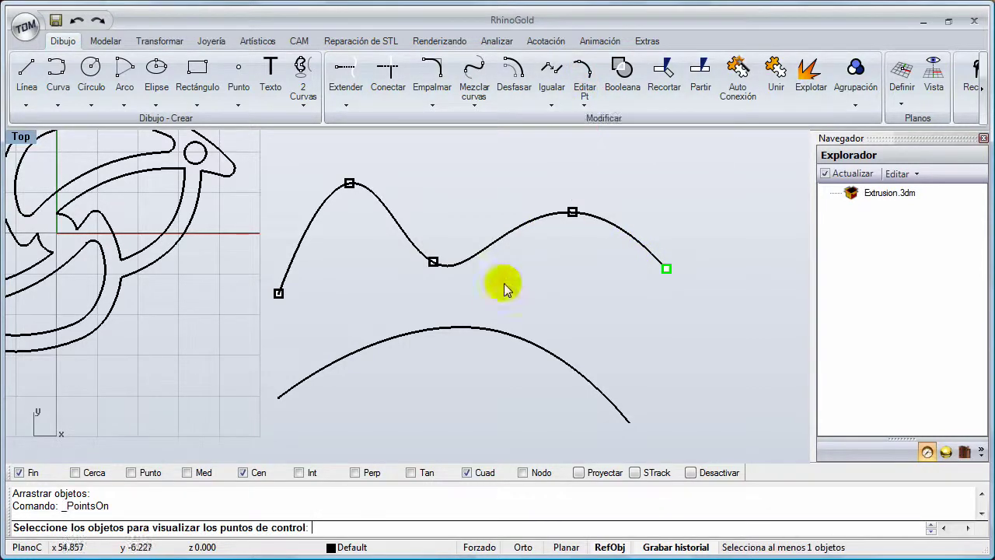
left_click(482, 328)
right_click(482, 329)
right_click_drag(452, 371, 428, 369)
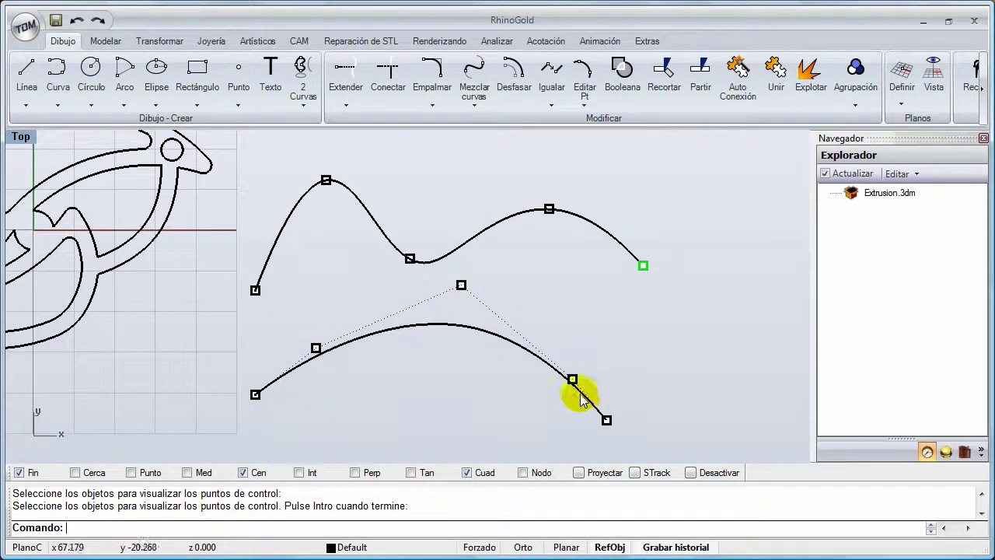
Reshape the lower curve by moving its middle control point down and up again, and its second control point inward and down
right_click_drag(584, 400, 573, 391)
left_click_drag(439, 285, 428, 335)
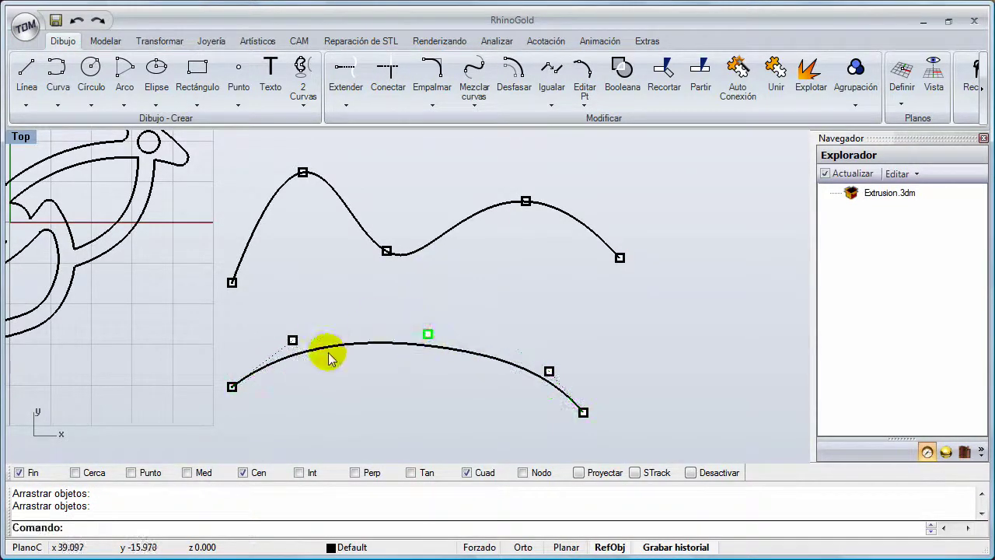
scroll(415, 342, "up", 2)
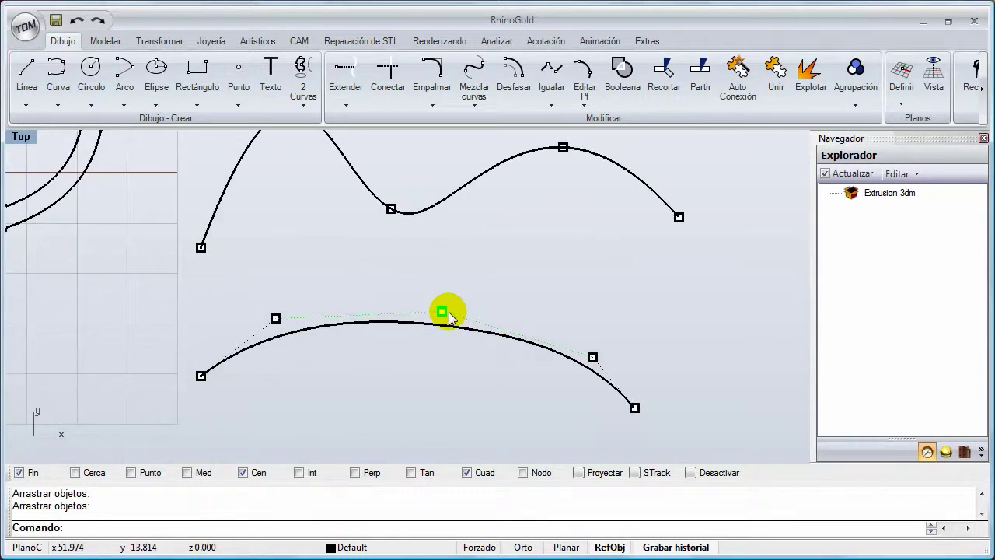
left_click_drag(441, 314, 450, 251)
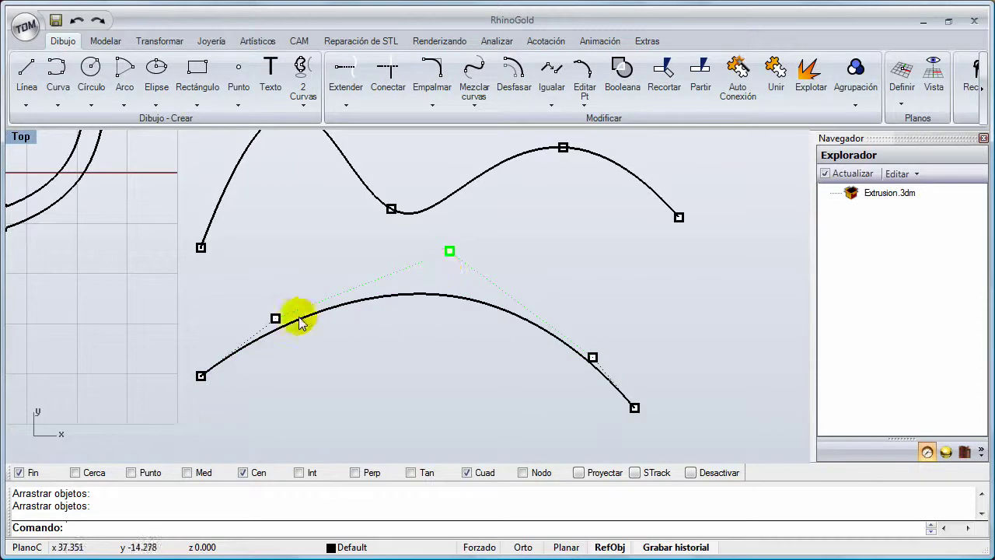
left_click_drag(278, 317, 353, 351)
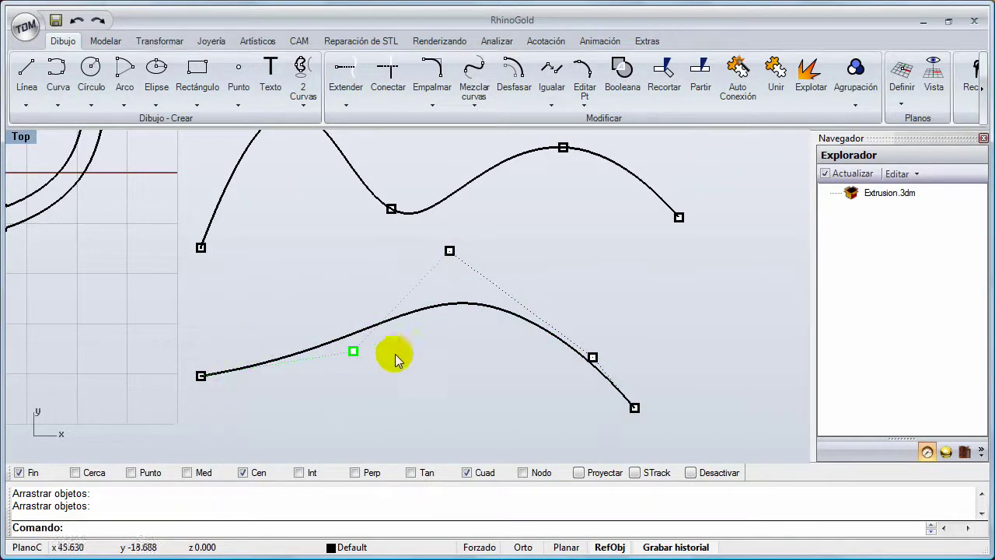
Move the upper curve's second edit point down near the left endpoint's level and its middle edit point up to form a peak
scroll(402, 333, "down", 2)
left_click(241, 179)
left_click_drag(241, 181, 269, 282)
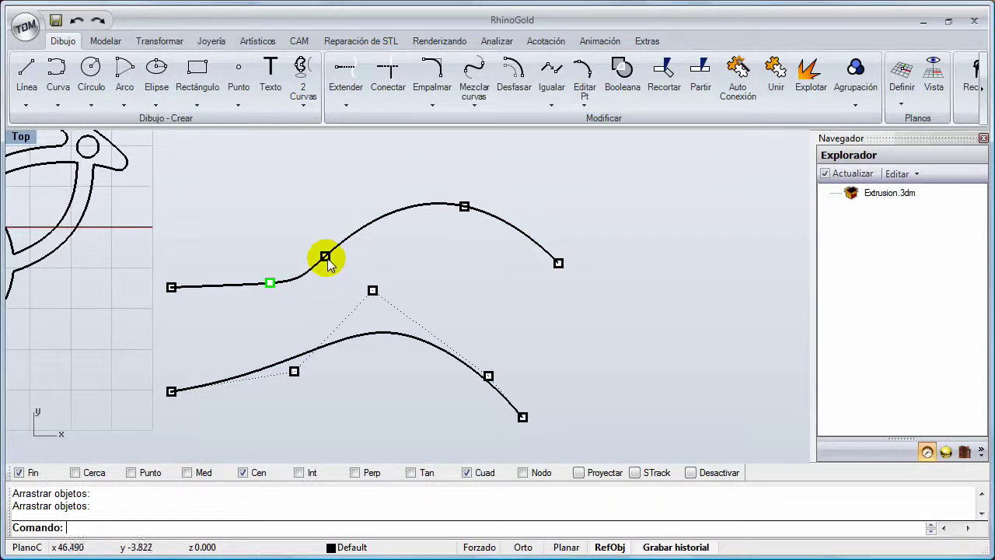
left_click_drag(325, 258, 369, 180)
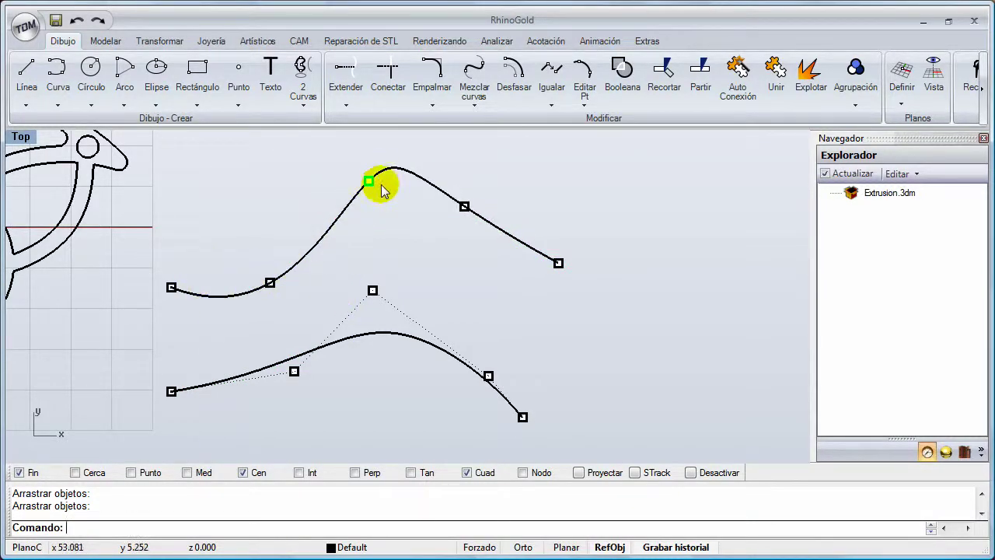
Adjust the right side of both curves by moving the lower curve's fourth control point and the upper curve's last two edit points
right_click_drag(407, 238, 400, 221)
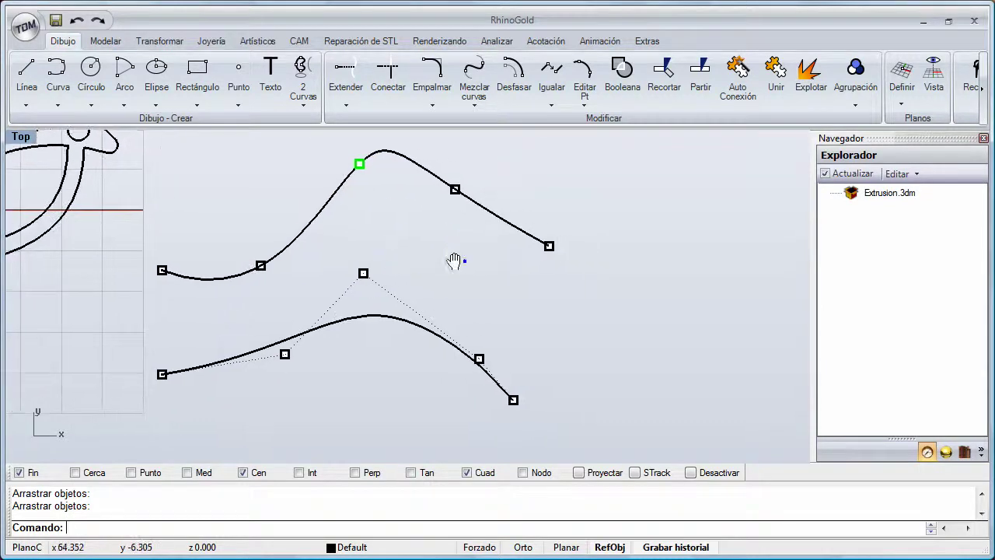
right_click_drag(469, 260, 440, 259)
left_click_drag(453, 361, 426, 325)
left_click_drag(428, 190, 472, 221)
left_click_drag(522, 246, 520, 277)
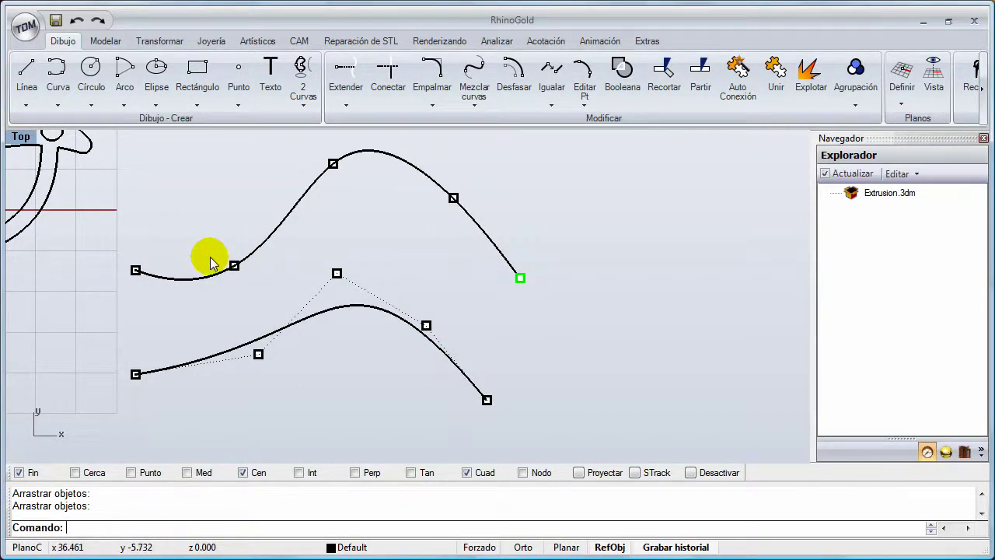
Show the control points of the ornament's outer outline
right_click_drag(327, 335, 372, 341)
right_click_drag(478, 372, 494, 374)
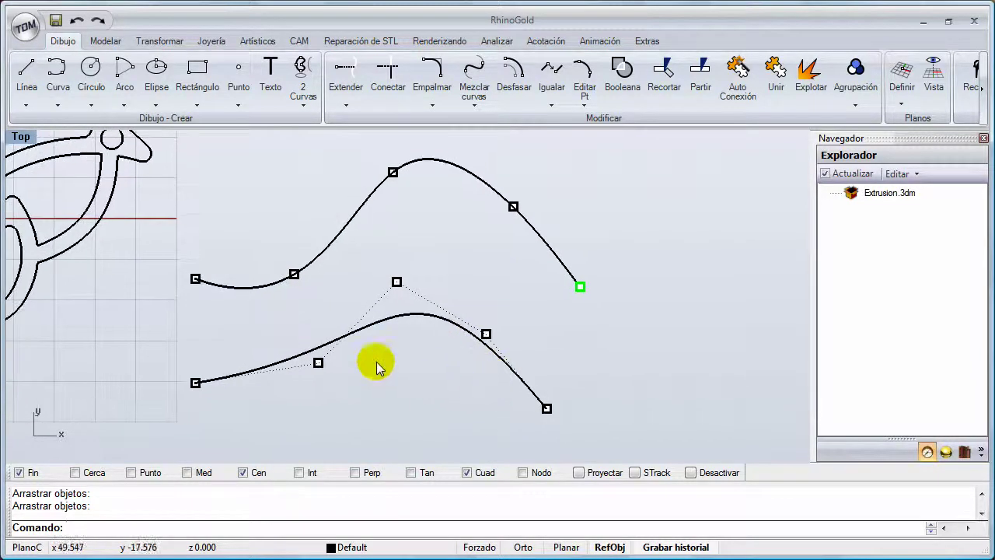
right_click_drag(338, 338, 369, 334)
scroll(369, 334, "down", 2)
scroll(369, 333, "up", 2)
scroll(364, 334, "down", 2)
mouse_move(279, 312)
right_mouse_down()
mouse_move(412, 327)
mouse_move(416, 336)
right_mouse_up()
mouse_move(227, 237)
right_mouse_down()
mouse_move(276, 283)
mouse_move(332, 285)
right_mouse_up()
left_click(290, 218)
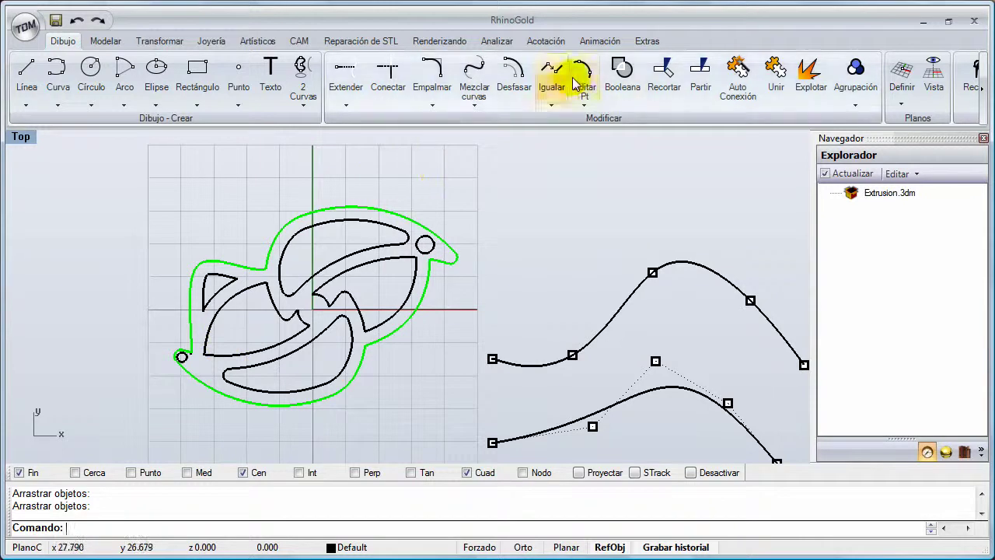
left_click(585, 104)
left_click(589, 130)
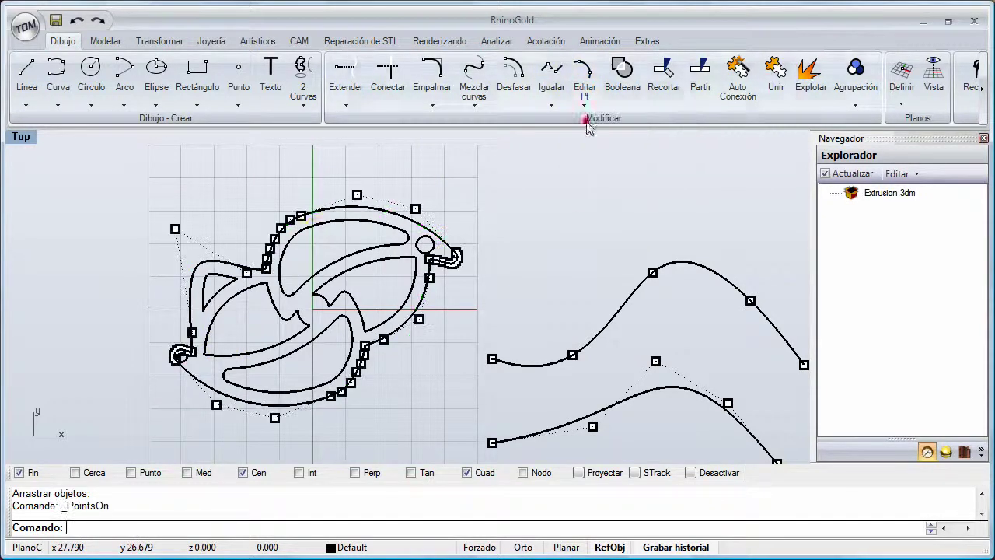
Move the outer outline's control point at the pointed upper-left corner outward and back close to its starting place
scroll(323, 232, "down", 1)
scroll(324, 231, "up", 3)
right_click_drag(278, 249, 313, 277)
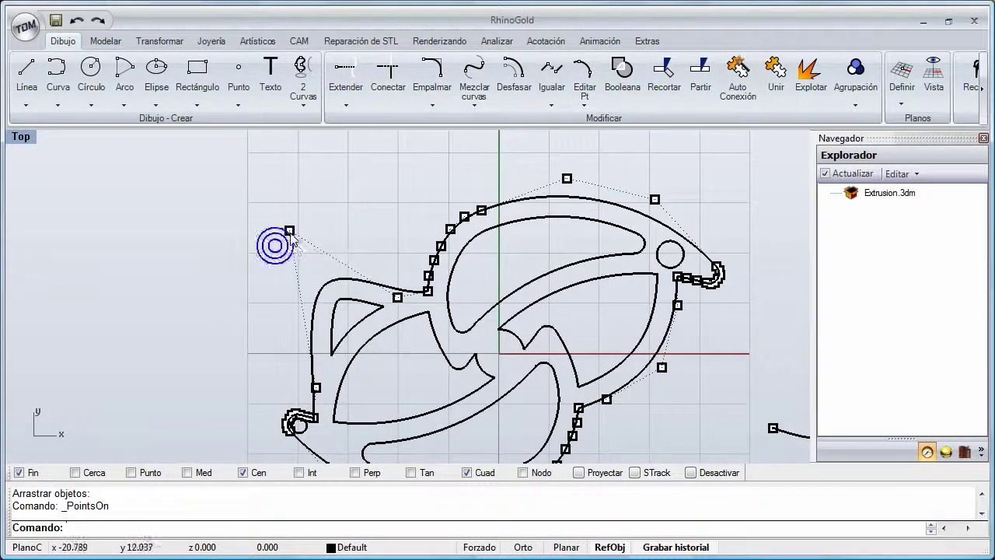
left_click_drag(287, 231, 251, 206)
right_click_drag(300, 264, 328, 263)
left_click_drag(300, 209, 335, 242)
Try raising the outer outline's top edge by moving its two uppermost control points together
right_click_drag(393, 313, 307, 282)
right_click_drag(392, 210, 346, 255)
right_click_drag(458, 232, 369, 273)
left_click_drag(384, 228, 496, 233)
right_click_drag(482, 294, 488, 284)
scroll(482, 289, "down", 5)
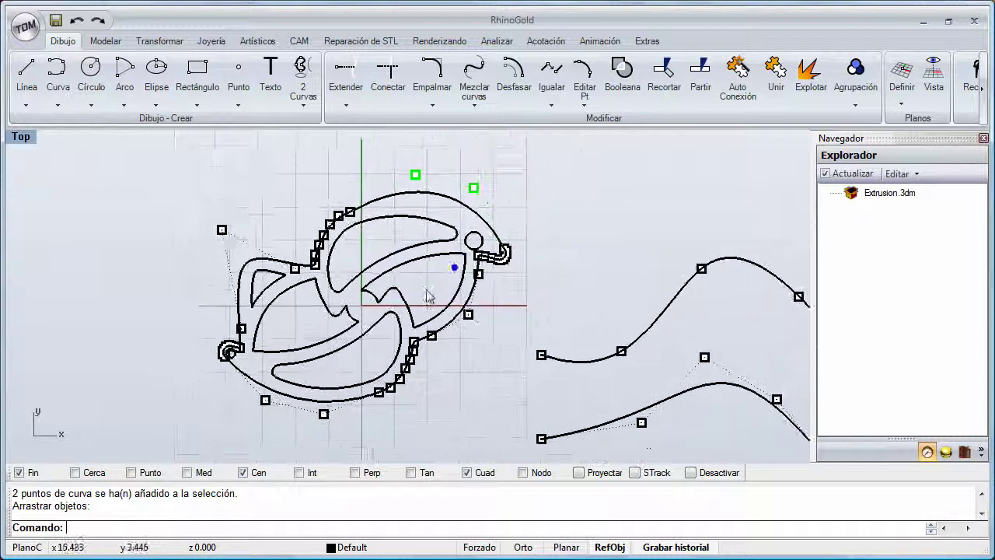
Try moving the outer outline's lower-right control point outward, and undo the last two control point moves
left_click_drag(463, 321, 482, 339)
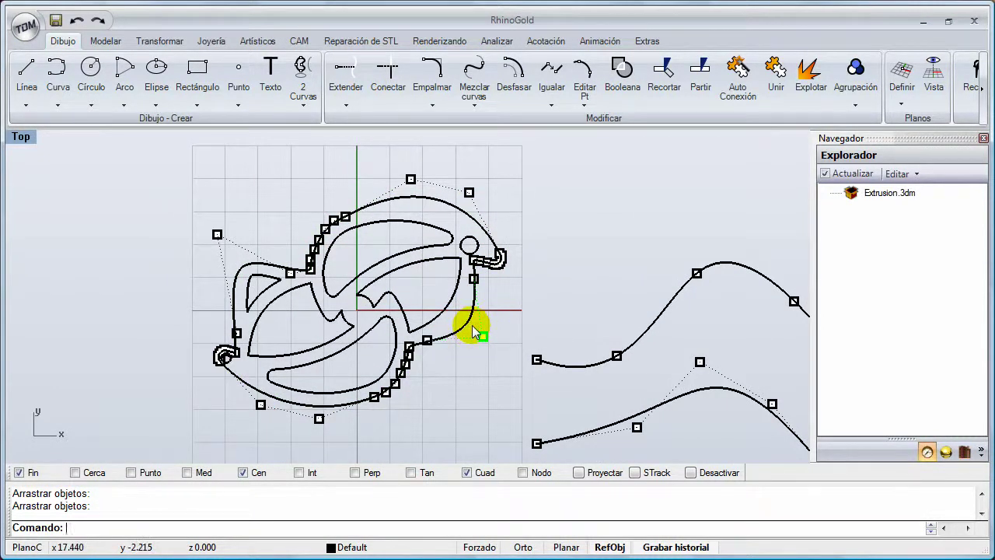
key("ctrl+z")
key("ctrl+z")
Clear the selection and turn off the points displayed on the outline and both curves
right_click_drag(539, 309, 459, 288)
left_click(462, 288)
key("Escape")
Show the lower curve's control points and delete its second control point from the left
right_click_drag(565, 331, 573, 275)
left_click(584, 105)
left_click(614, 126)
left_click(518, 340)
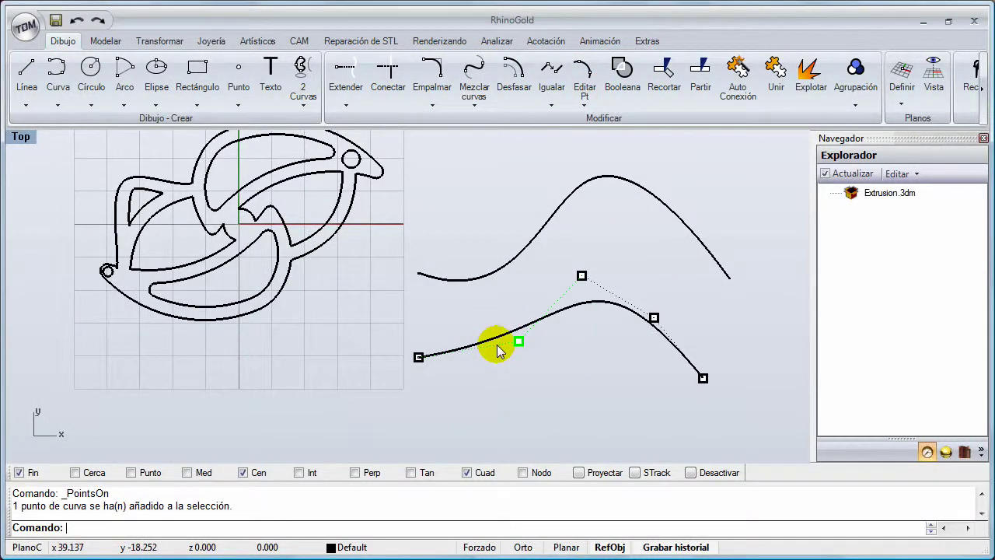
key("Delete")
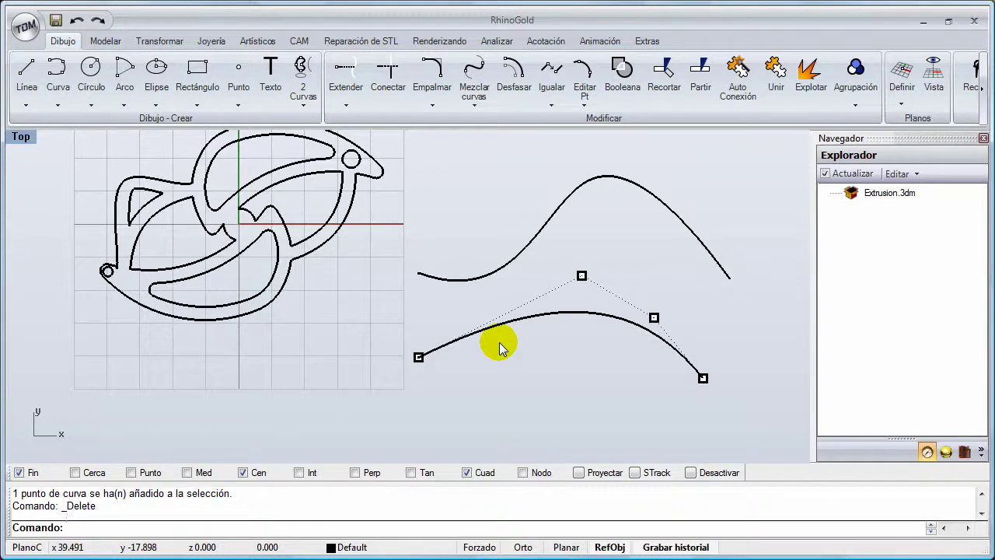
Delete the control point nearest the lower curve's right end and shift the remaining middle control point slightly to the right
right_click_drag(516, 335, 473, 331)
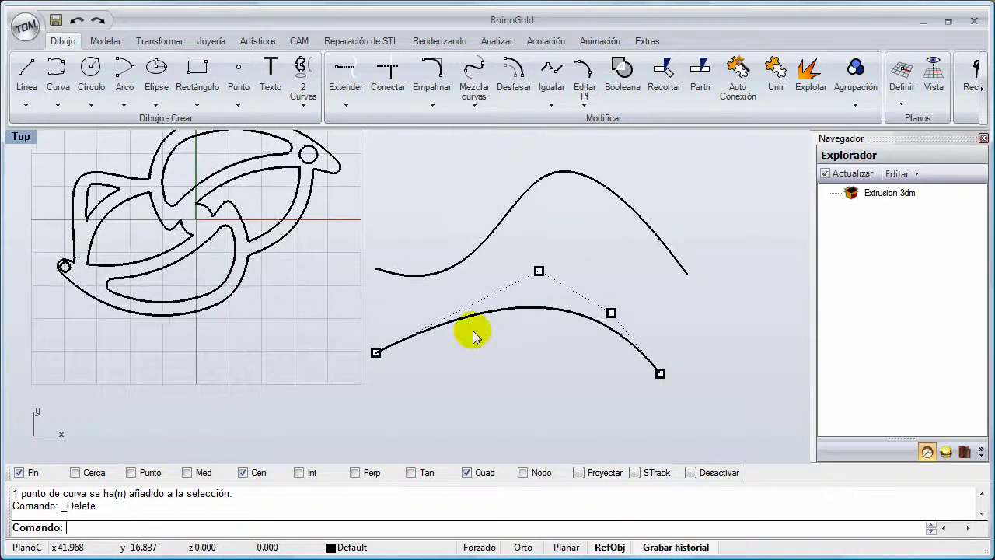
left_click_drag(618, 351, 622, 346)
key("Delete")
left_click_drag(538, 272, 559, 269)
Turn off the lower curve's control points
right_click_drag(546, 304, 539, 362)
scroll(456, 325, "down", 2)
right_click_drag(456, 322, 480, 321)
key("Escape")
key("Escape")
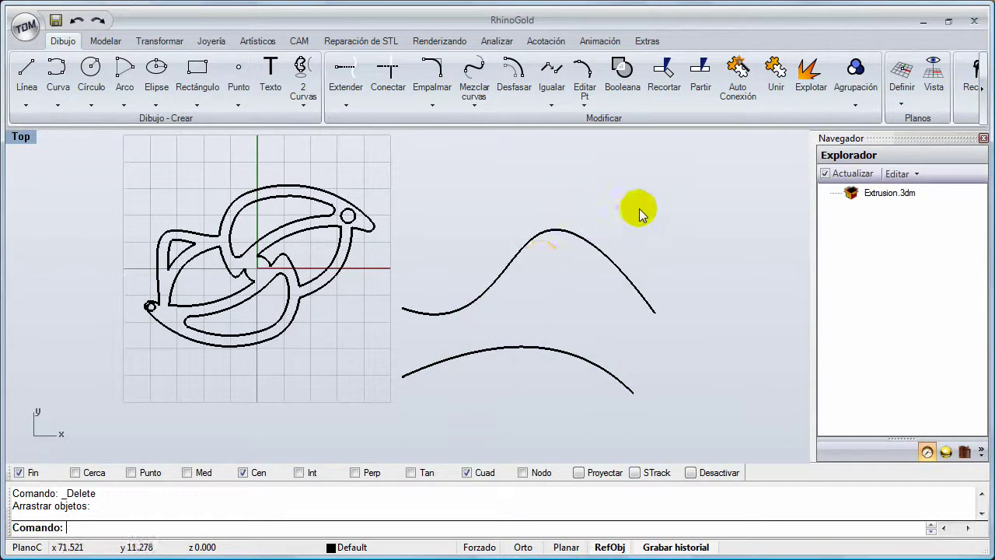
Delete both practice curves to the right of the ornament
left_click_drag(488, 370, 476, 381)
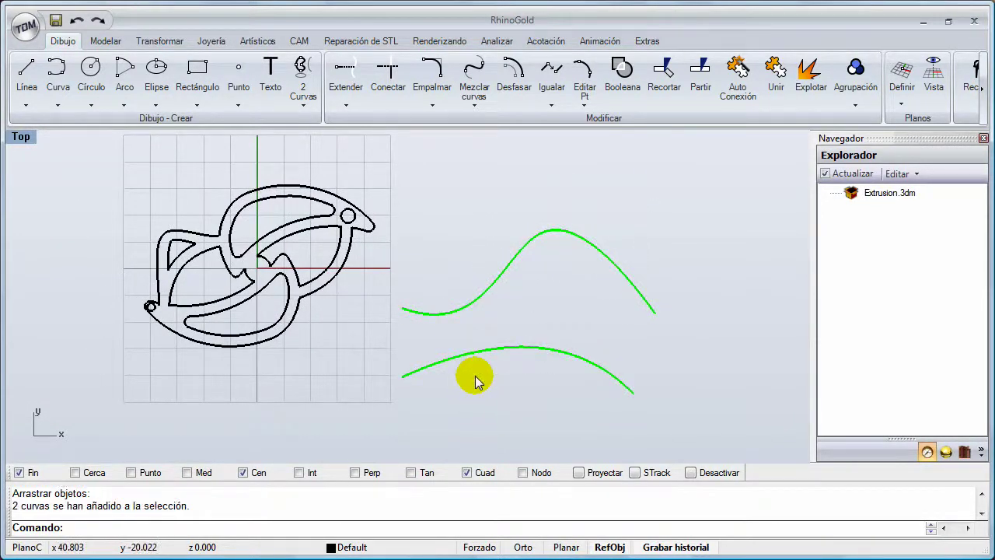
key("Delete")
right_click_drag(320, 229, 317, 257)
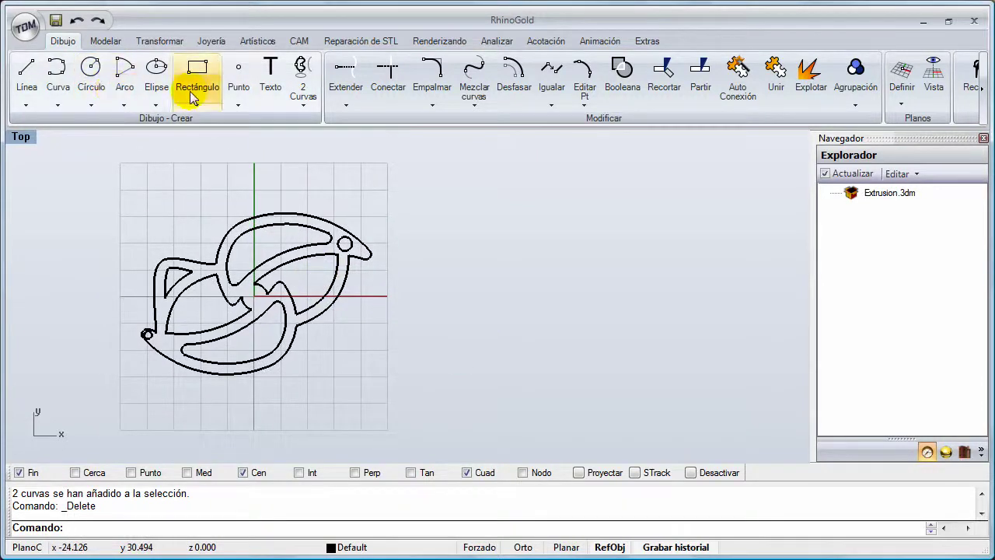
Draw a horizontal line in the empty area to the right of the ornament
mouse_move(249, 271)
right_mouse_down()
mouse_move(389, 296)
mouse_move(394, 277)
right_mouse_up()
scroll(390, 297, "up", 2)
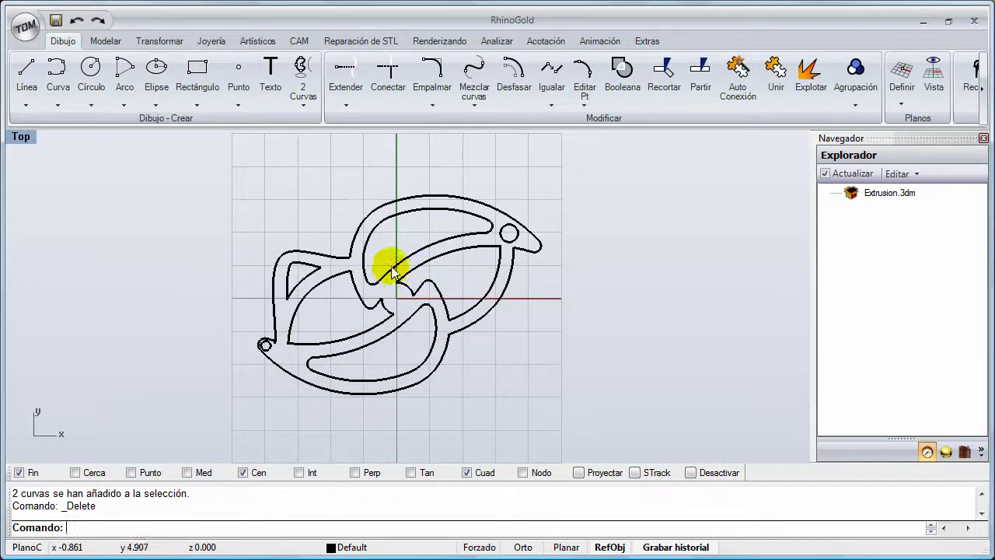
right_click_drag(435, 274, 266, 271)
left_click(28, 87)
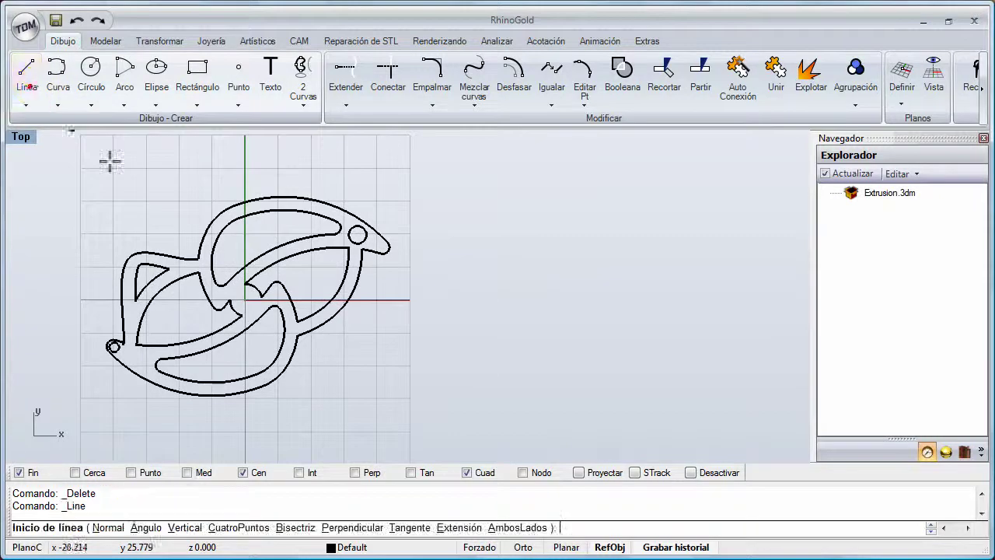
left_click(453, 248)
left_click(657, 263, "shift")
Draw a second line from just below the horizontal line's left end, sloping steeply down to the right
right_click_drag(479, 329, 395, 321)
right_click(395, 321)
left_click(366, 275)
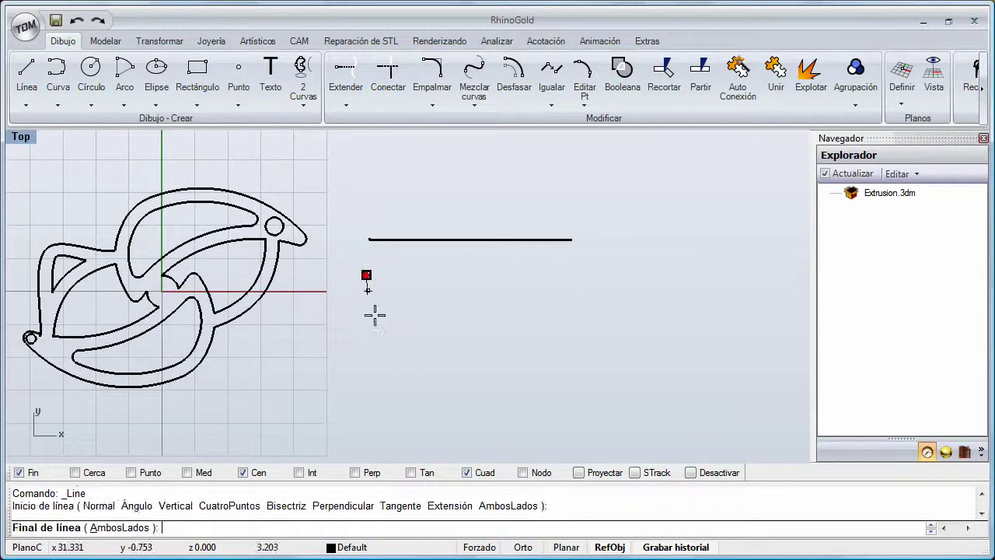
left_click(424, 391)
Show the control points of the sloping line
scroll(384, 290, "up", 2)
scroll(365, 307, "down", 1)
scroll(365, 305, "down", 1)
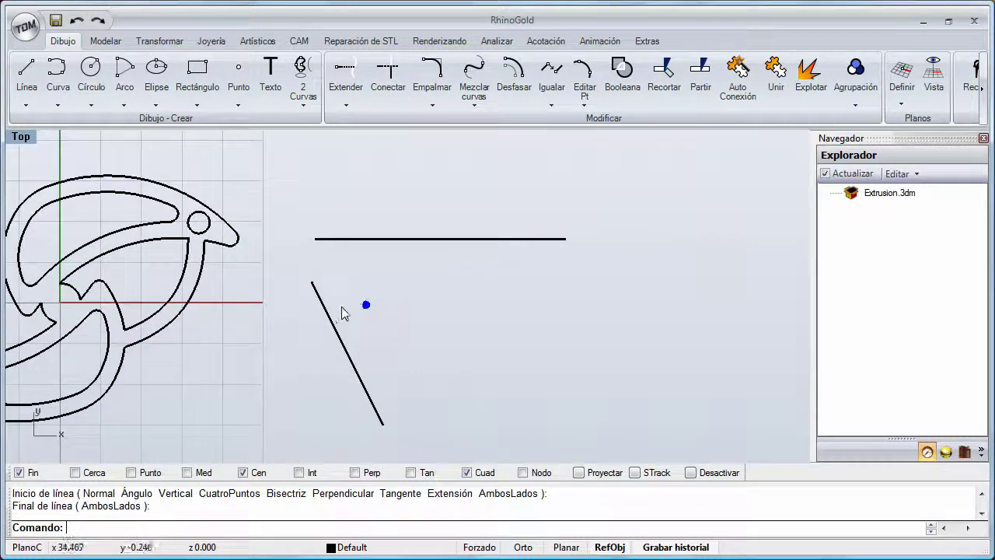
scroll(391, 283, "up", 1)
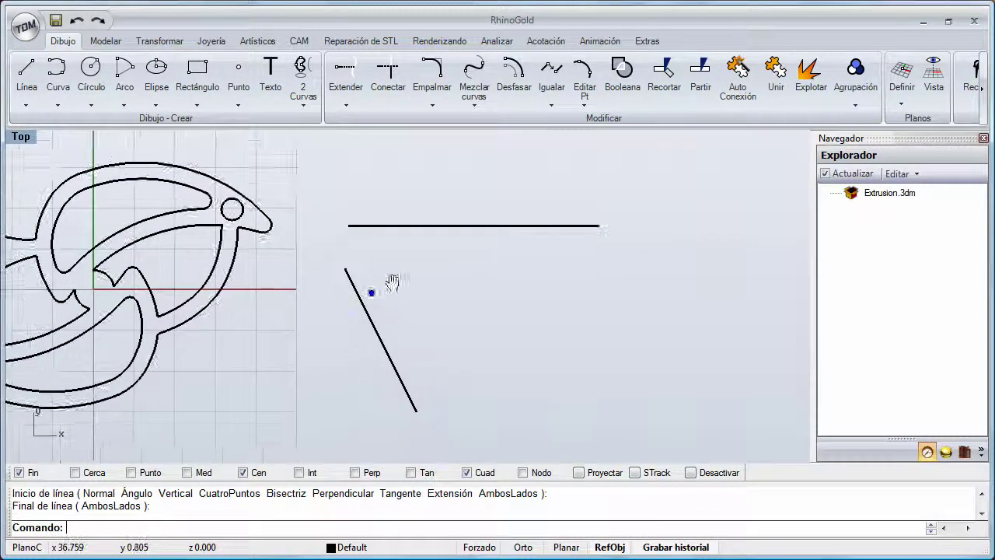
left_click(348, 273)
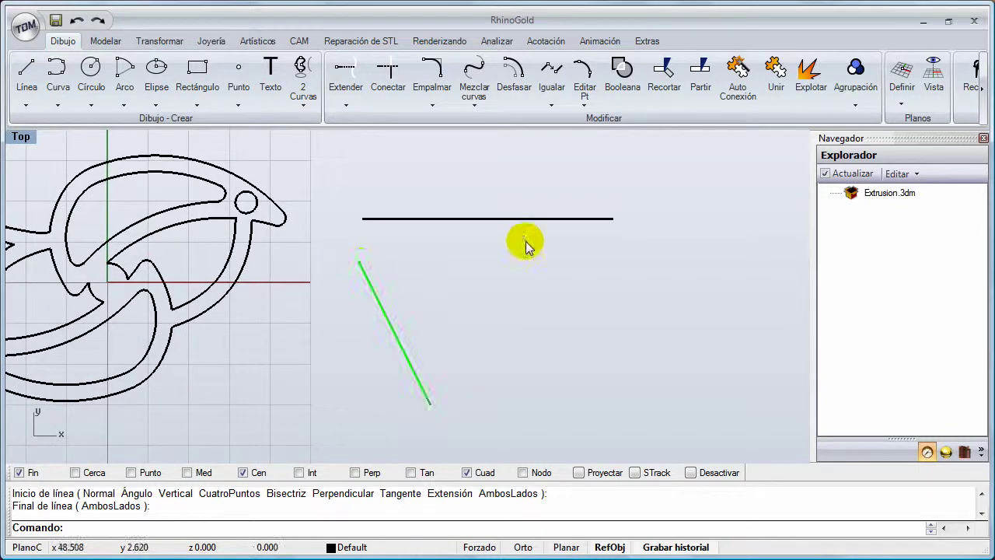
left_click(584, 105)
left_click(630, 127)
Move the sloping line's upper control point onto the horizontal line's left end and turn off the control points
right_click_drag(392, 256, 451, 229)
scroll(422, 234, "up", 2)
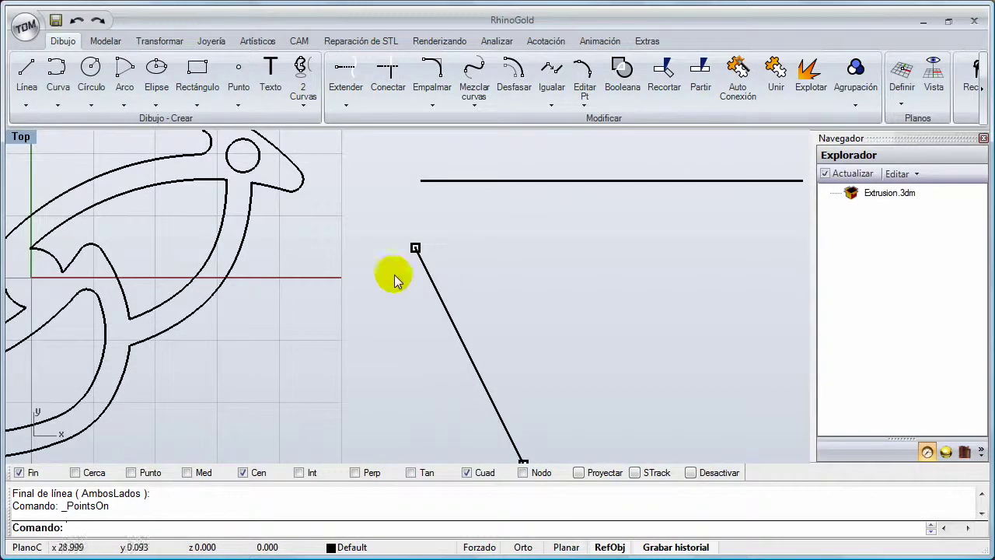
left_click_drag(416, 247, 420, 177)
scroll(453, 242, "down", 1)
scroll(453, 242, "down", 2)
right_click_drag(510, 287, 488, 274)
key("Escape")
key("Escape")
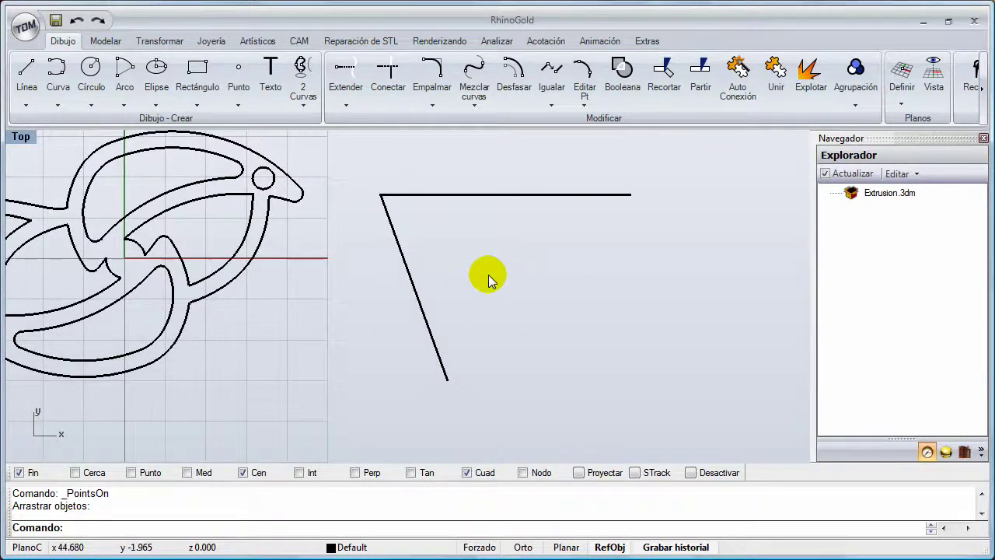
right_click_drag(407, 265, 482, 272)
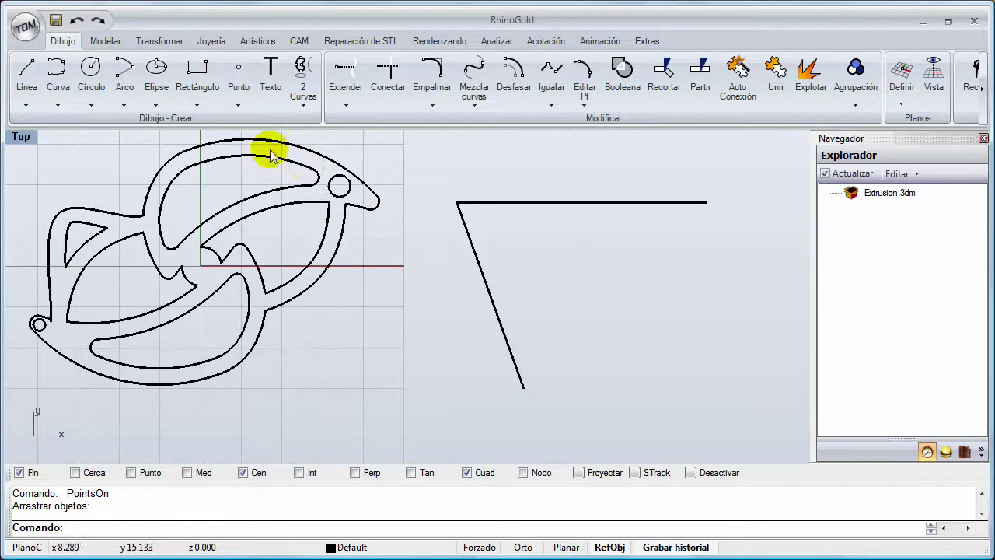